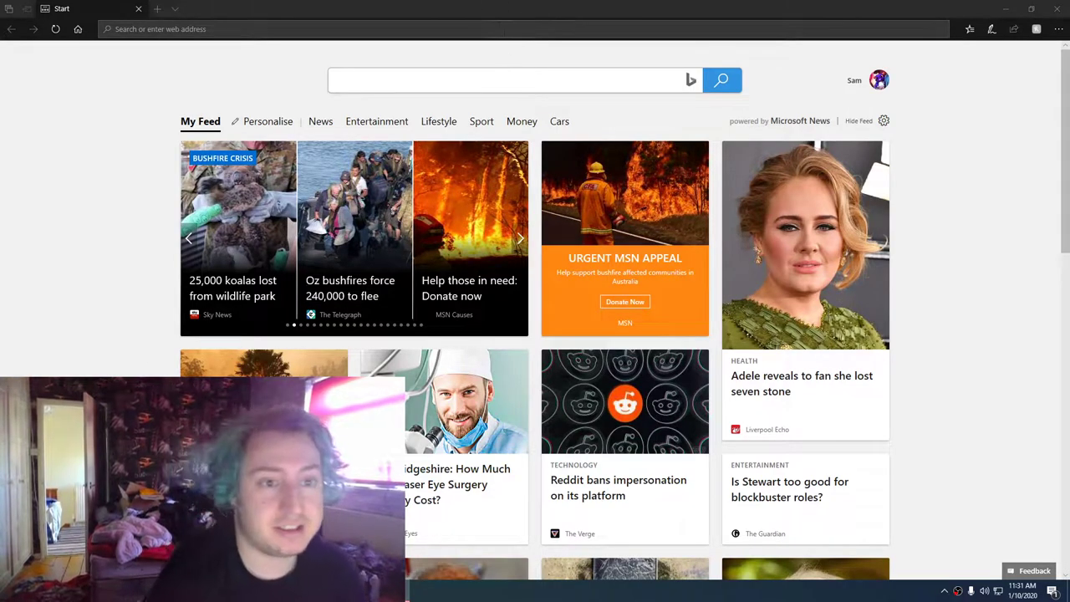
Step: Load the Google homepage in Edge
left_click(492, 28)
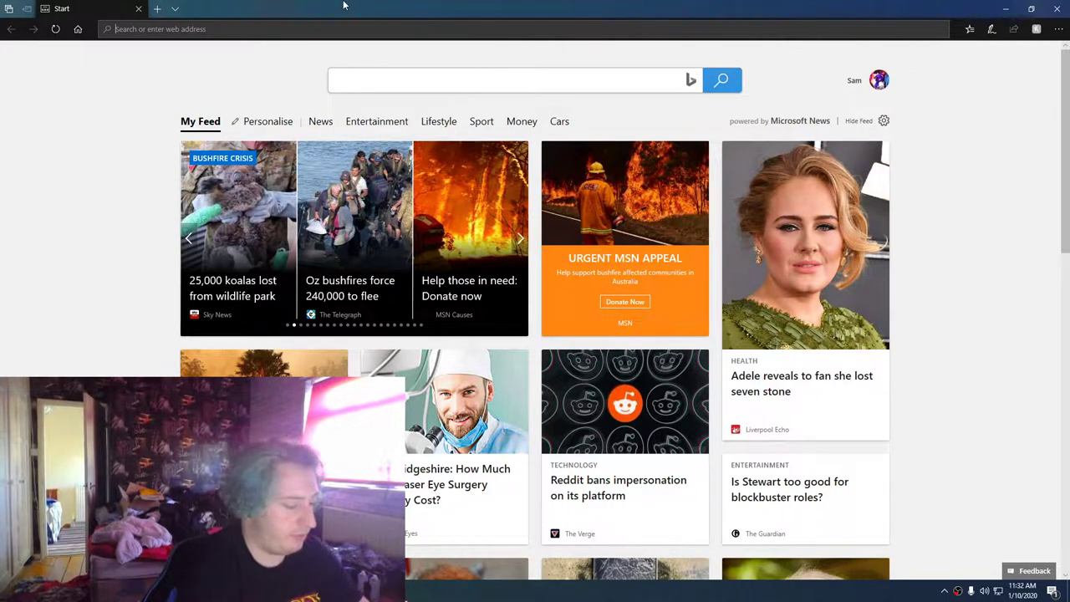
type("google.com/")
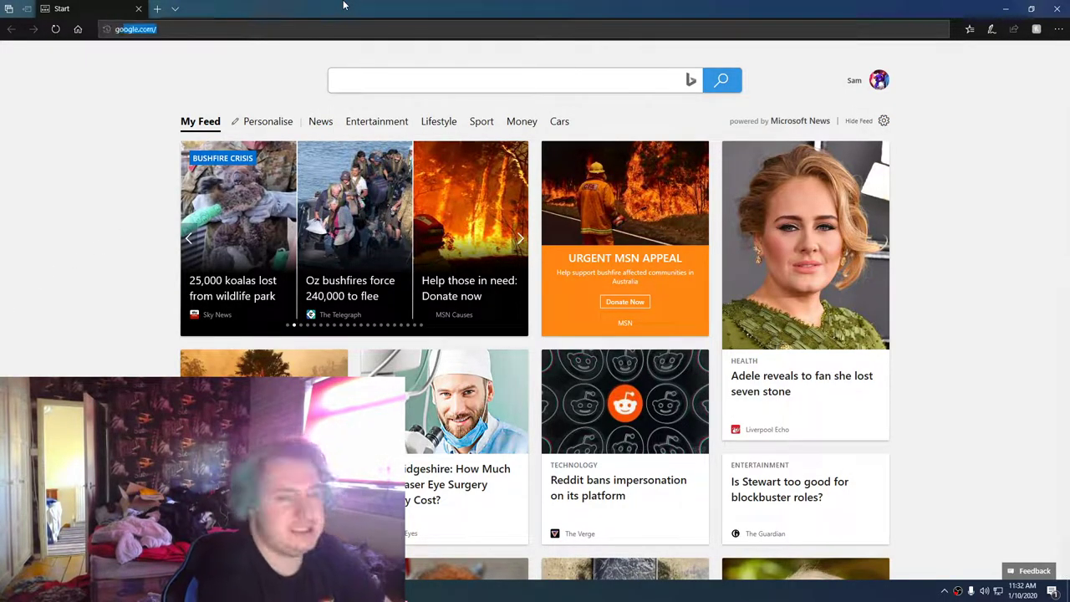
key("Return")
Step: Search Google for 'pavlov vr oculus quest apk' using the suggestion list
type("pav")
key("Down")
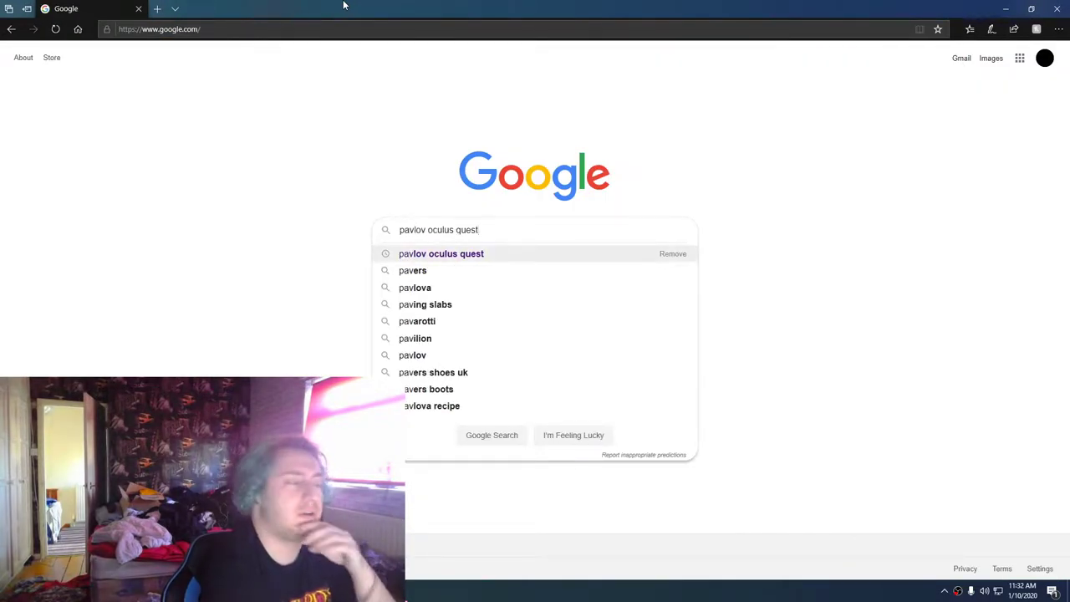
key("BackSpace")
key("BackSpace")
key("BackSpace")
key("BackSpace")
key("BackSpace")
key("BackSpace")
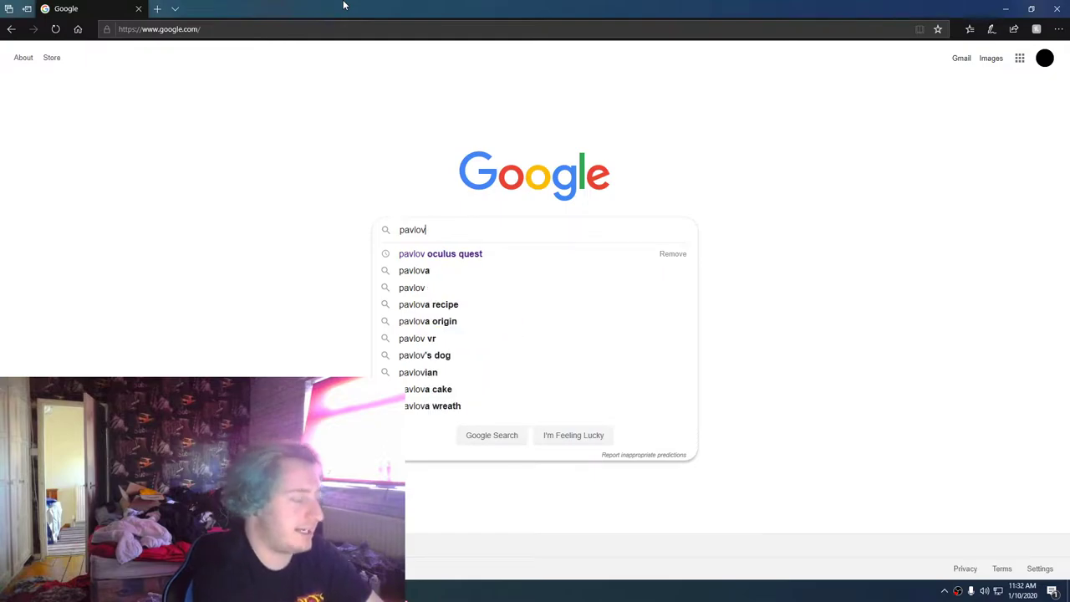
type("vr")
key("Down")
key("Down")
key("Down")
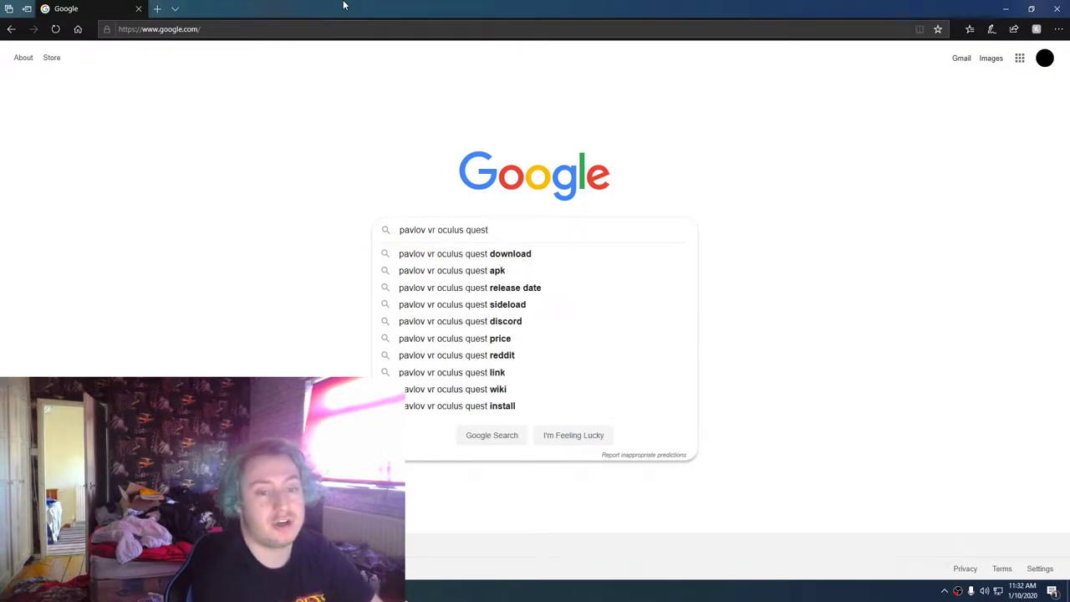
key("Down")
key("Down")
key("Return")
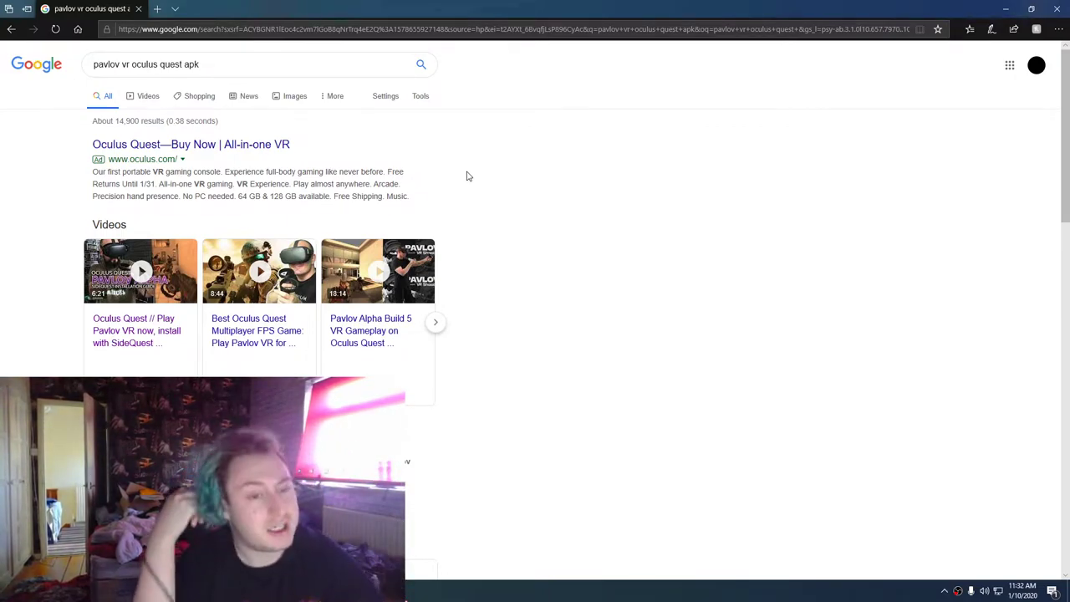
Step: Shrink the browser, bring it over SideQuest, check the Reddit thread, then maximize it again
mouse_move(539, 8)
left_mouse_down()
mouse_move(539, 217)
mouse_move(575, 95)
left_mouse_up()
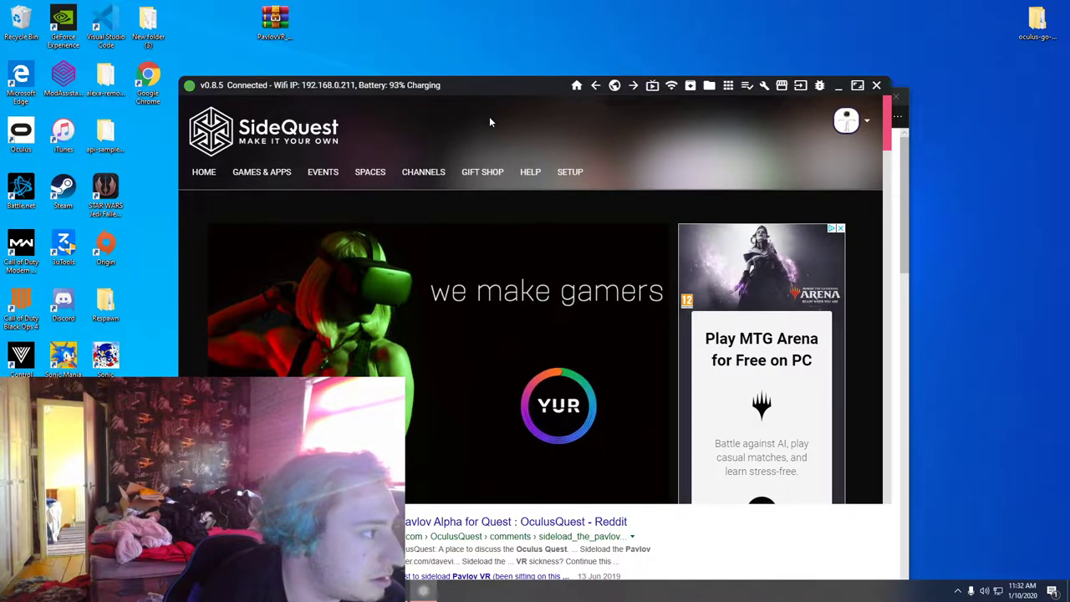
left_click(679, 544)
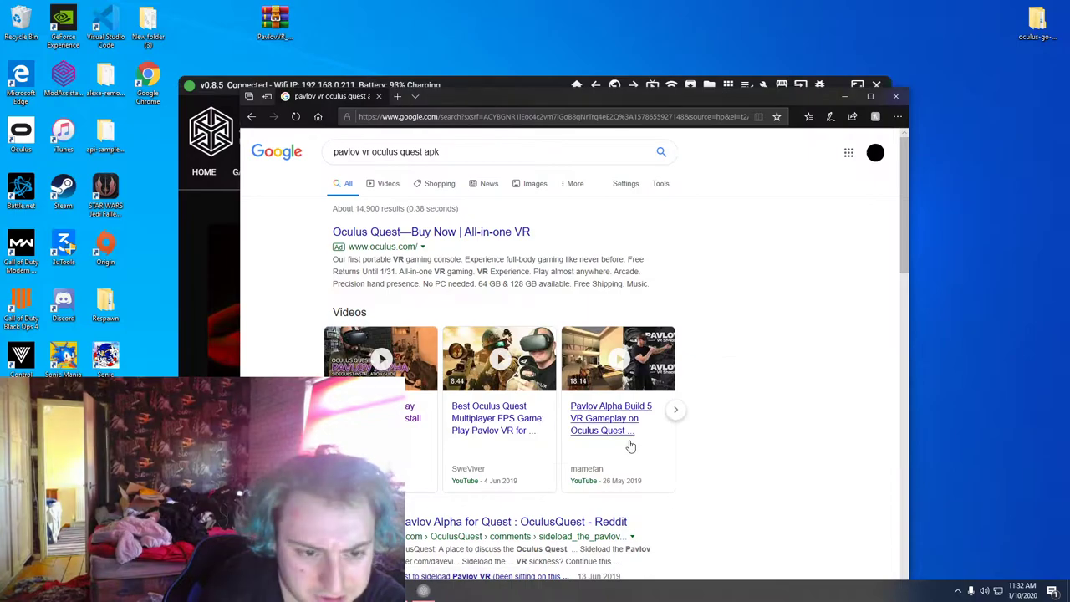
scroll(544, 410, "down", 2)
left_click(465, 380)
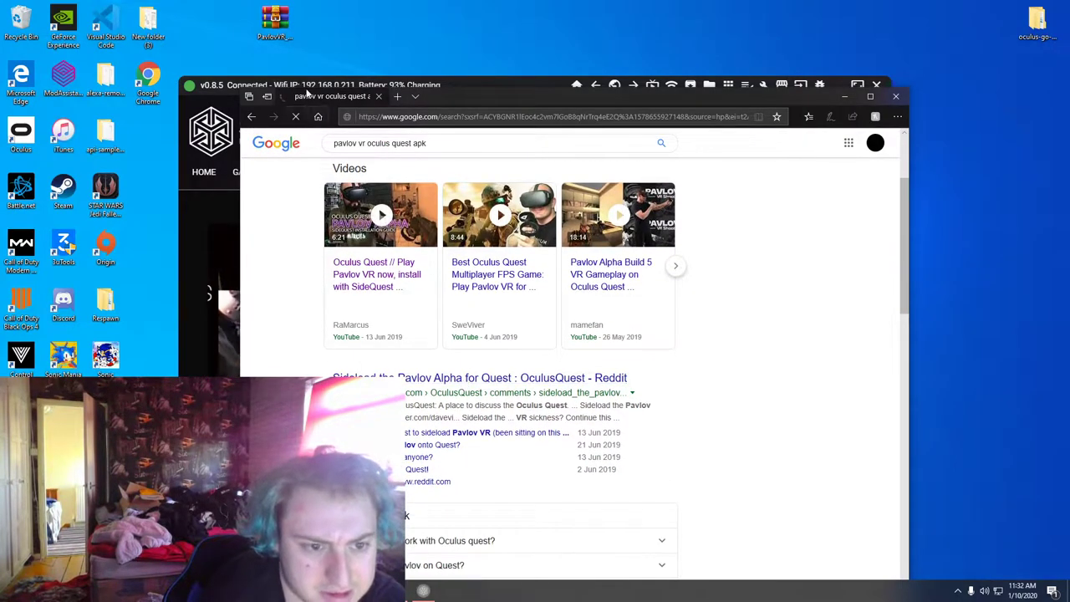
left_click(251, 117)
double_click(427, 97)
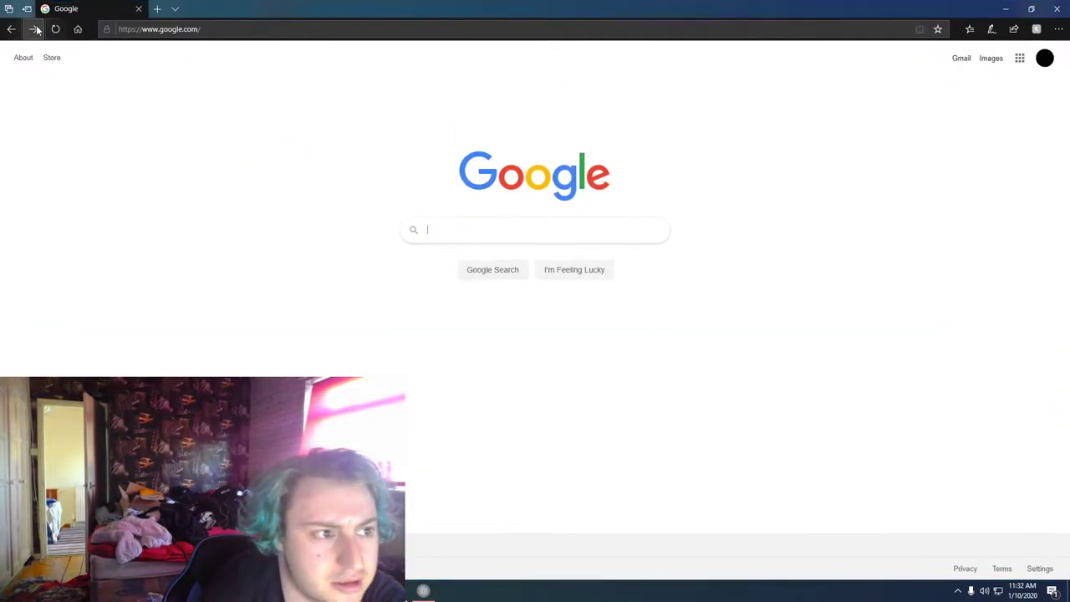
Step: Return to the 'pavlov vr oculus quest apk' results and scroll through them
left_click(34, 30)
scroll(231, 346, "down", 2)
scroll(232, 346, "down", 2)
scroll(216, 176, "up", 3)
scroll(158, 75, "up", 2)
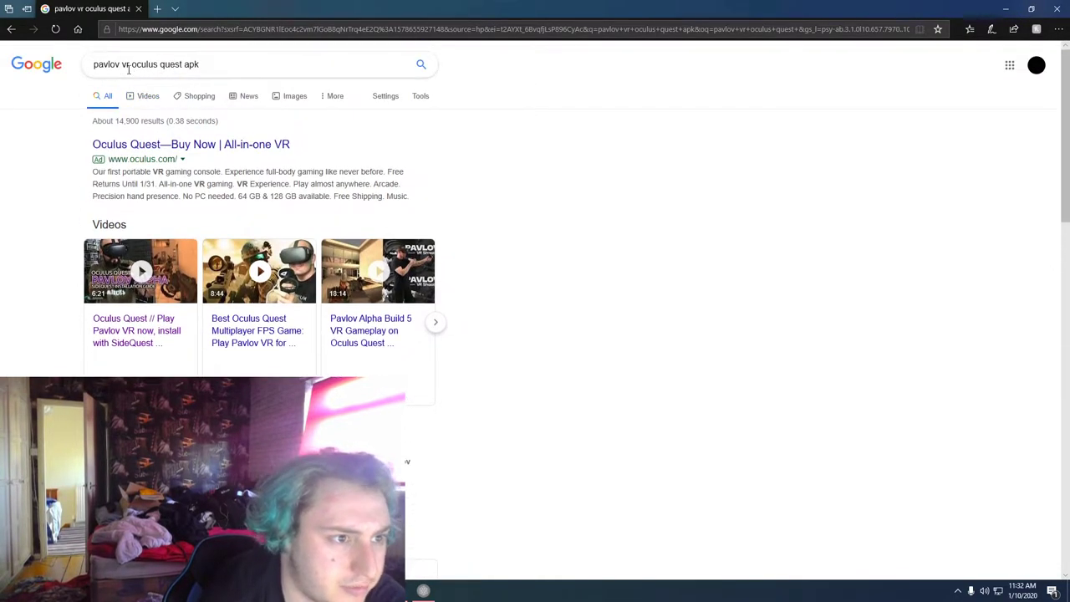
left_click_drag(128, 67, 210, 67)
left_click(518, 147)
scroll(519, 146, "down", 5)
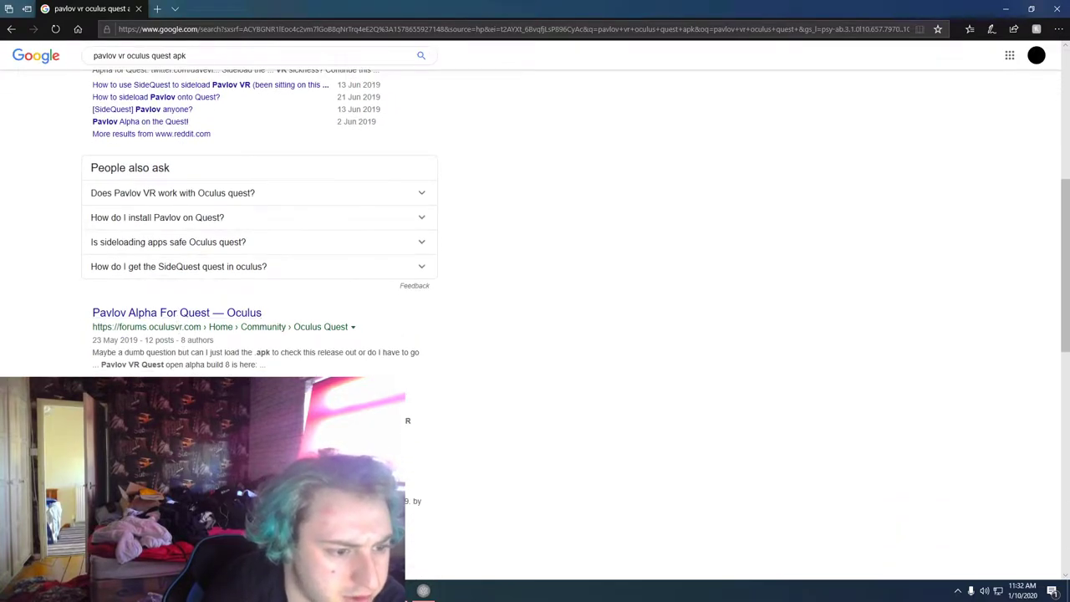
scroll(117, 88, "down", 3)
scroll(117, 88, "up", 8)
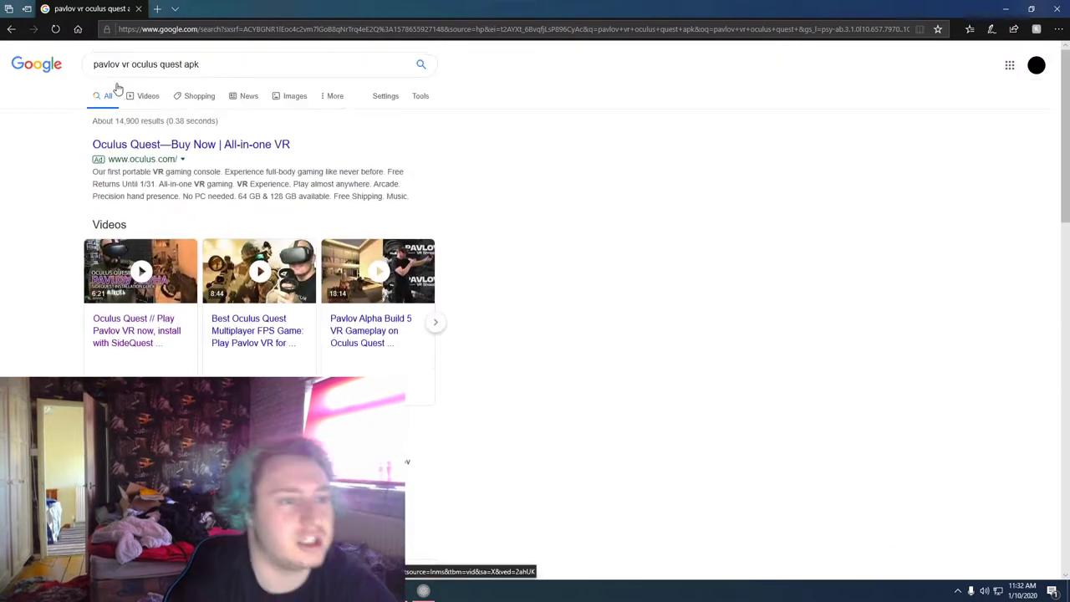
Step: Remove 'apk' from the query and search again for 'pavlov vr oculus quest'
double_click(190, 65)
key("BackSpace")
key("Return")
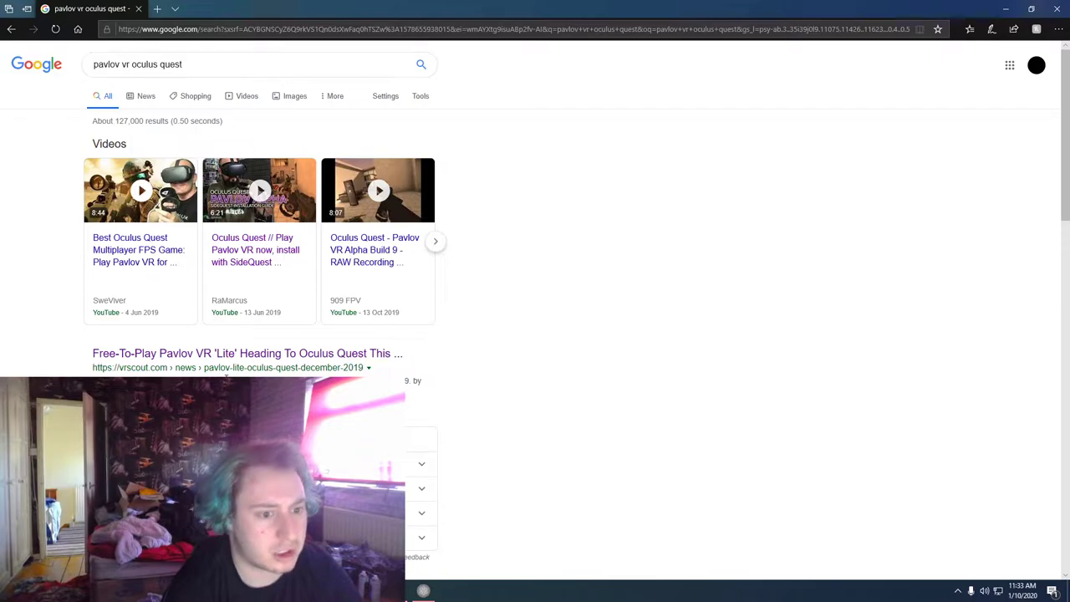
scroll(238, 357, "down", 4)
scroll(335, 318, "down", 5)
Step: Read through the VRScout article, then return to the search results
scroll(352, 297, "down", 3)
scroll(368, 335, "down", 3)
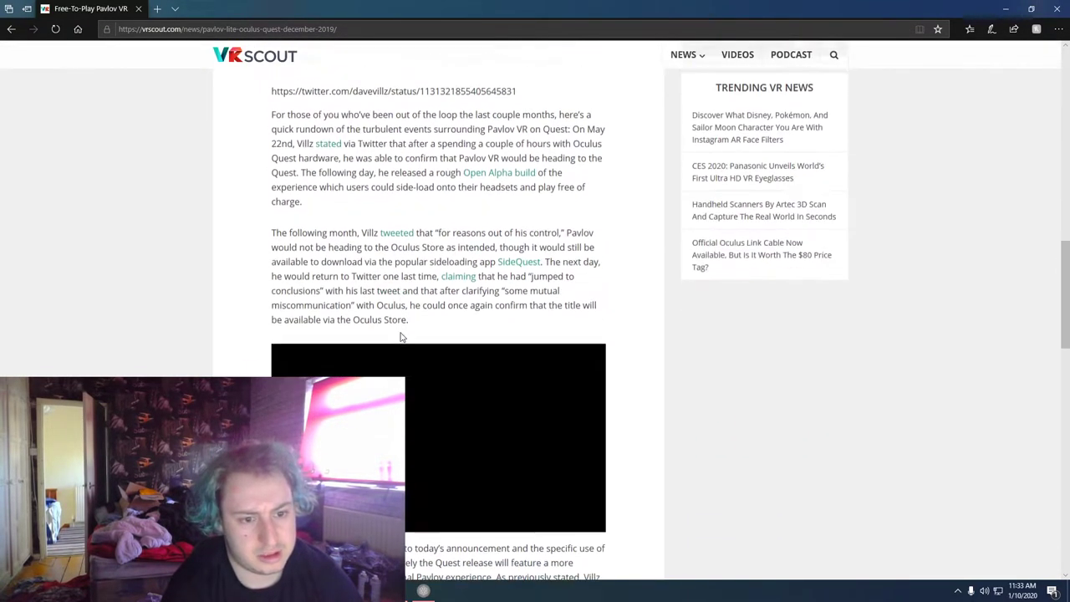
scroll(401, 337, "down", 1)
scroll(418, 318, "down", 5)
scroll(422, 293, "down", 4)
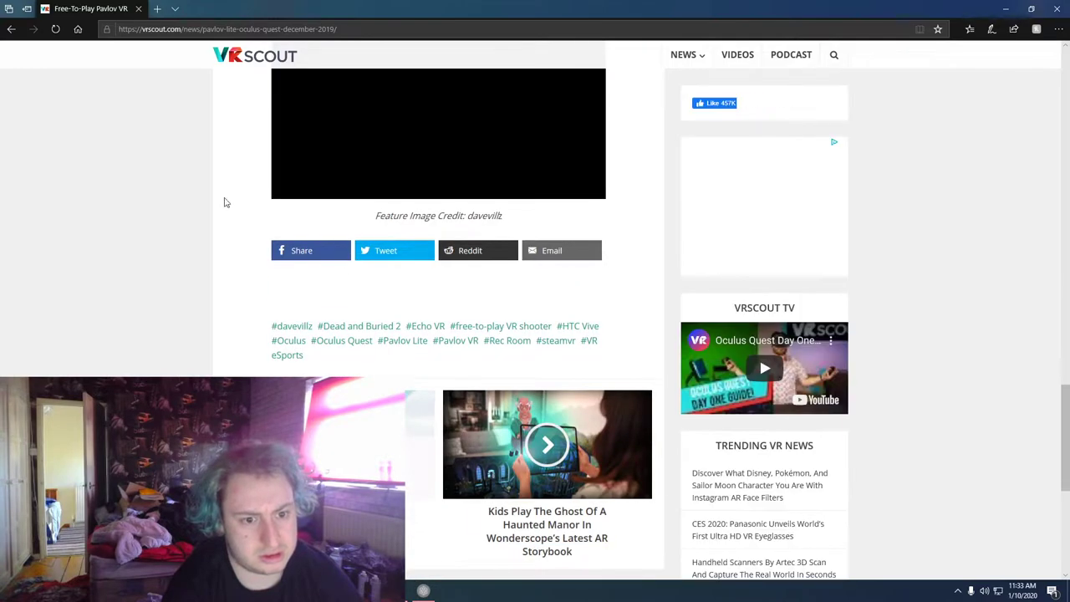
left_click(11, 28)
scroll(200, 326, "down", 5)
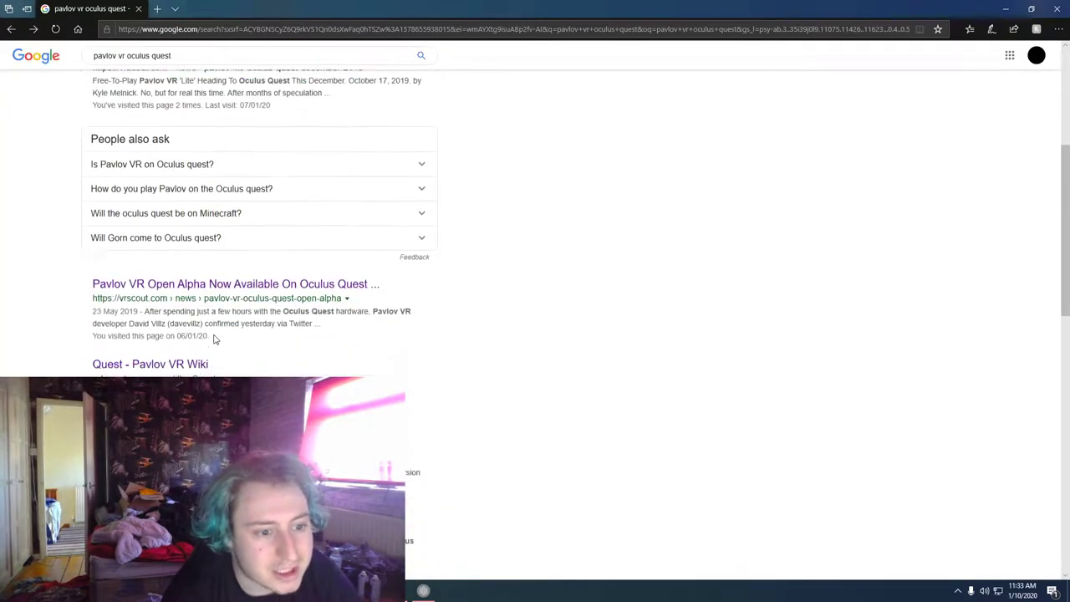
scroll(215, 340, "down", 1)
Step: On the Quest - Pavlov VR Wiki page, download the PavlovVR_OpenAlpha_BuildNum_22 zip and dismiss the download bar
left_click(205, 265)
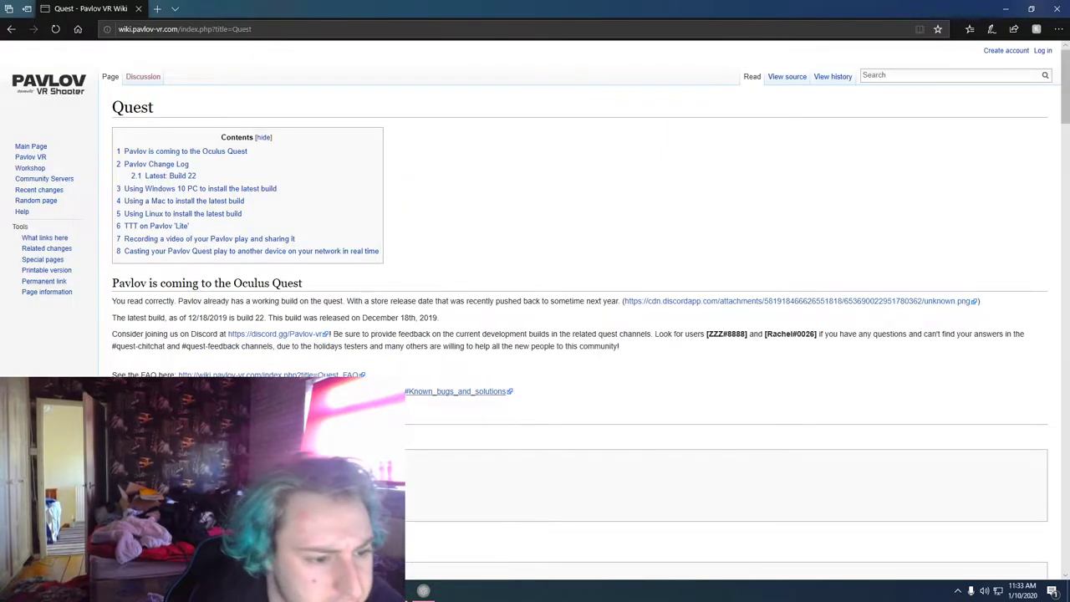
scroll(254, 373, "down", 1)
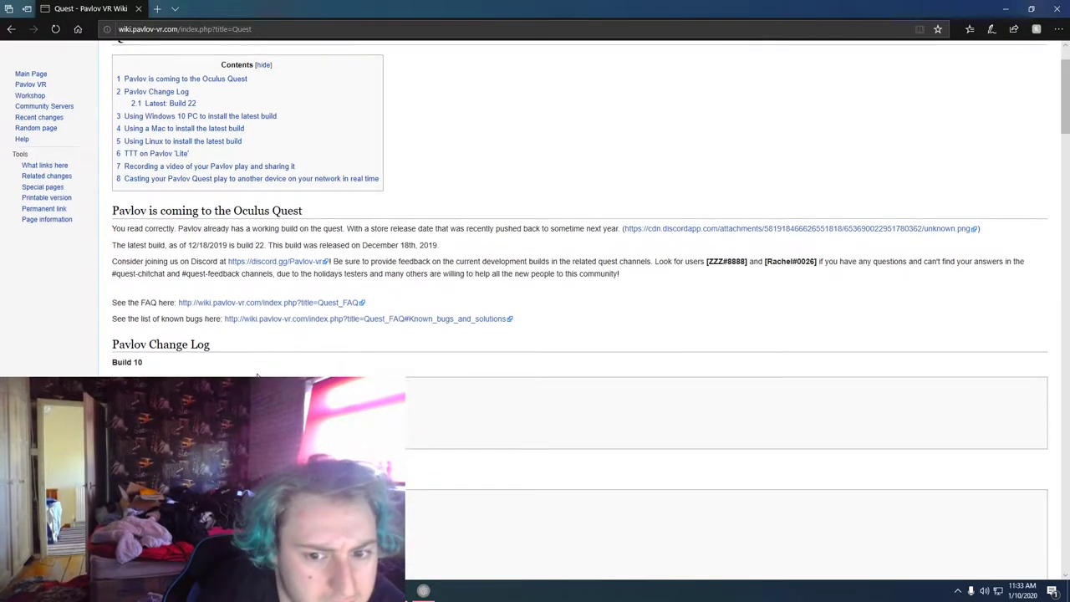
scroll(574, 265, "down", 2)
scroll(414, 353, "down", 10)
scroll(206, 346, "down", 10)
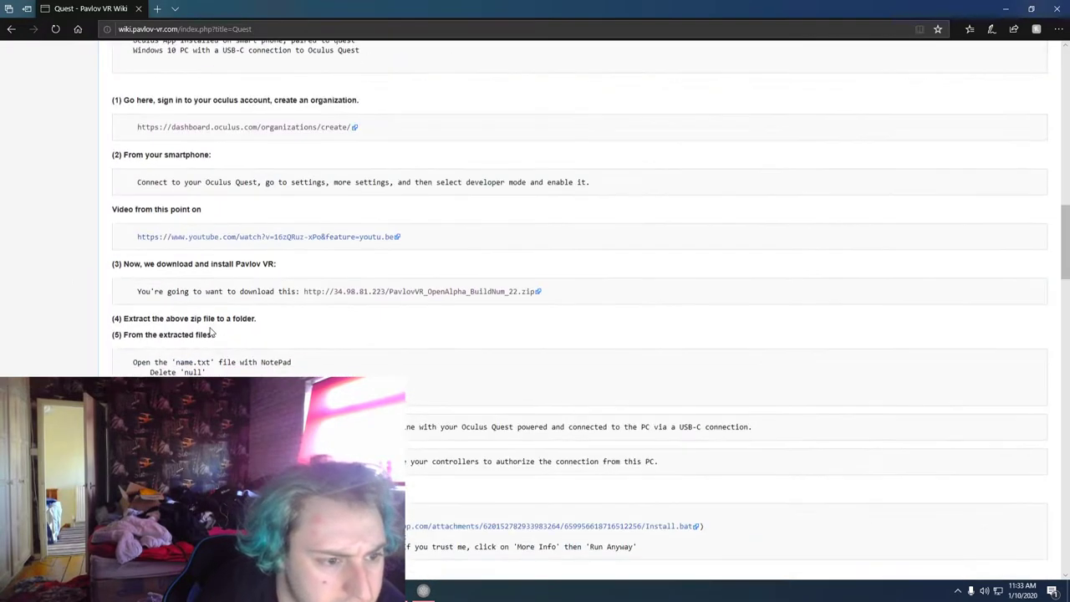
scroll(244, 263, "down", 1)
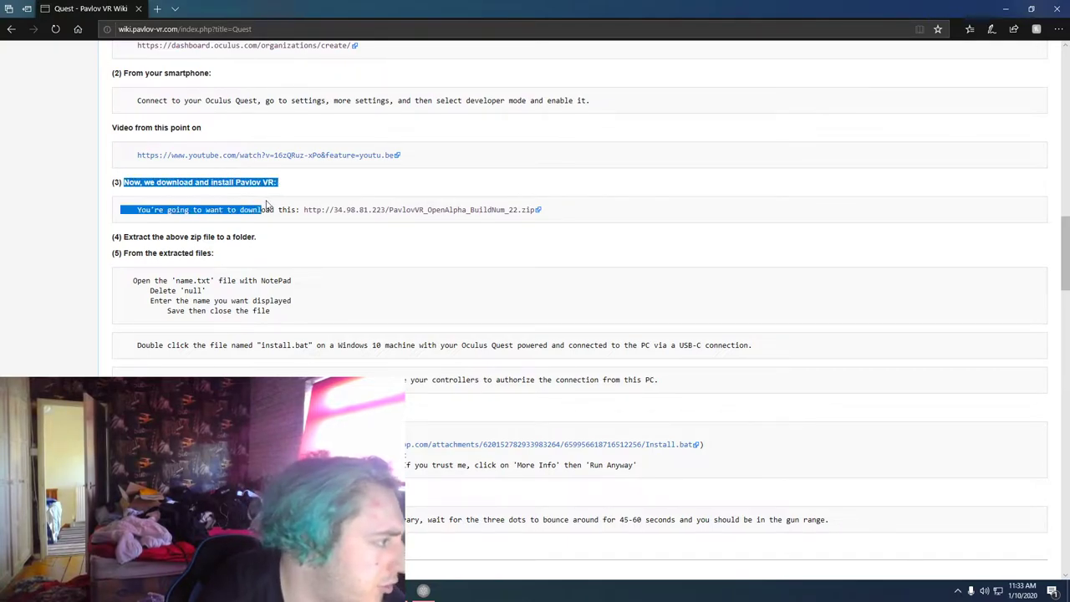
left_click(313, 203)
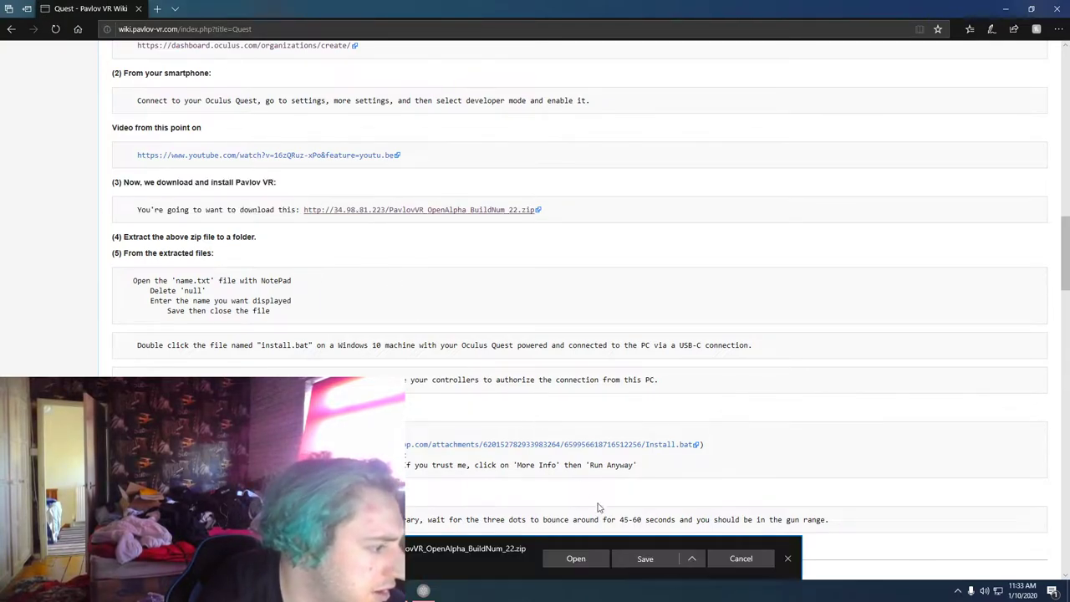
left_click(738, 559)
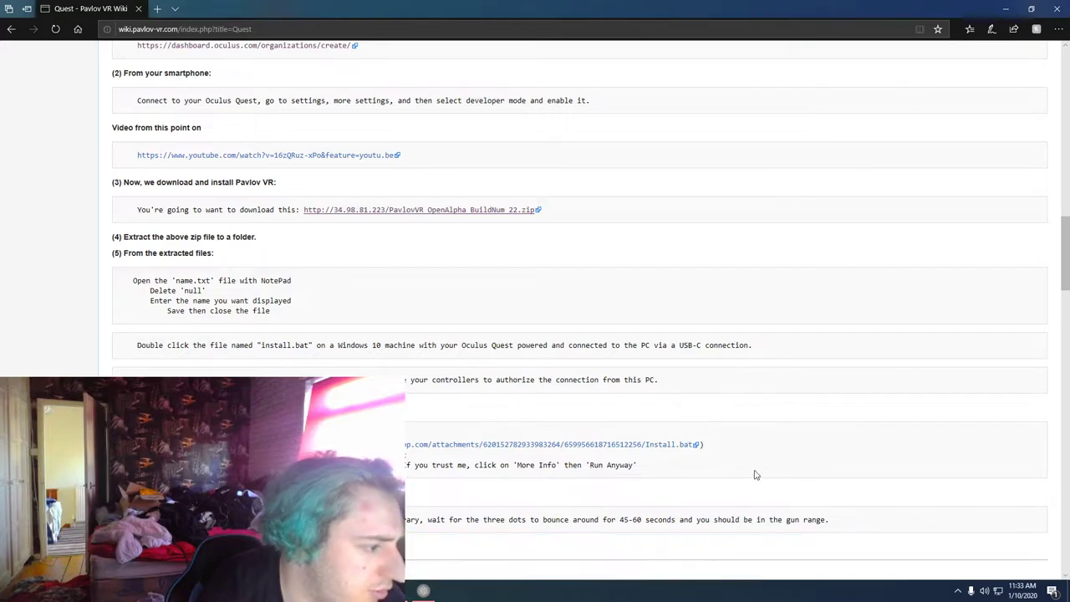
Step: Minimize the browser and inspect the PavlovVR zip's contents in WinRAR
left_click(1003, 7)
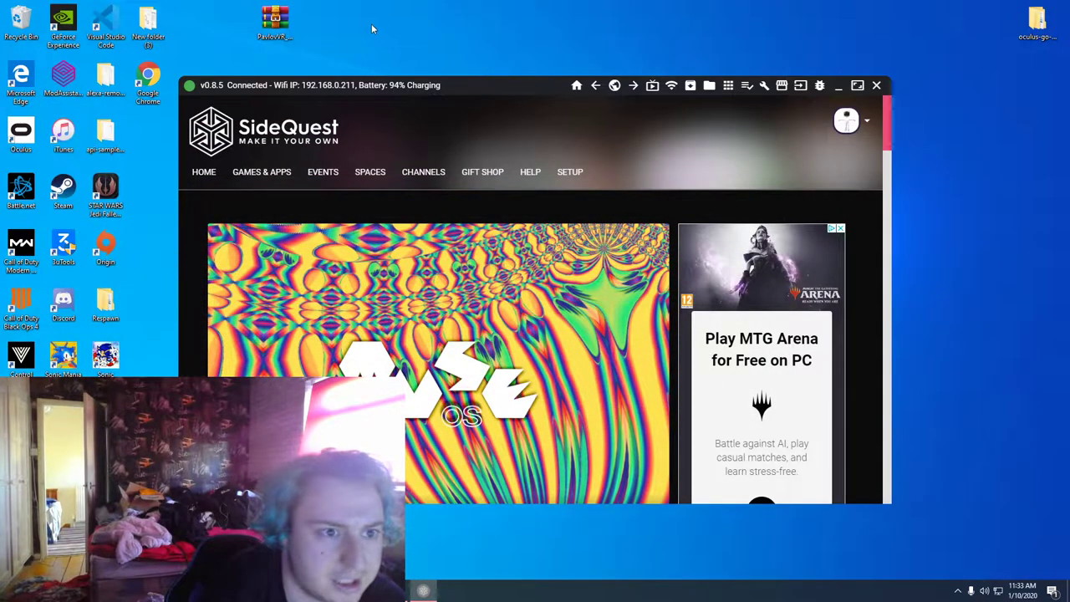
double_click(280, 29)
key("ctrl+a")
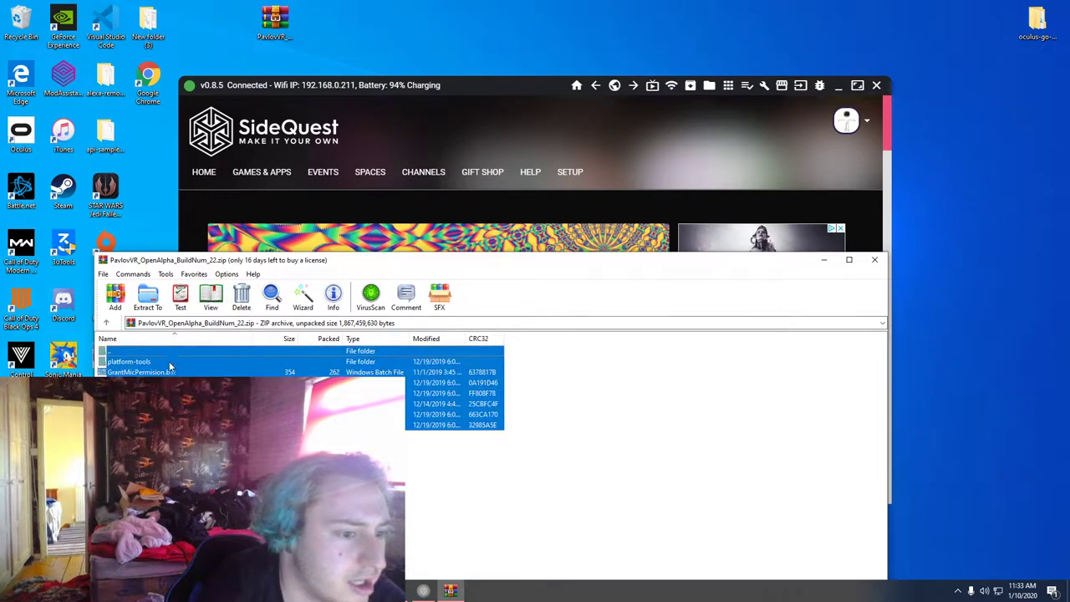
left_click(171, 502)
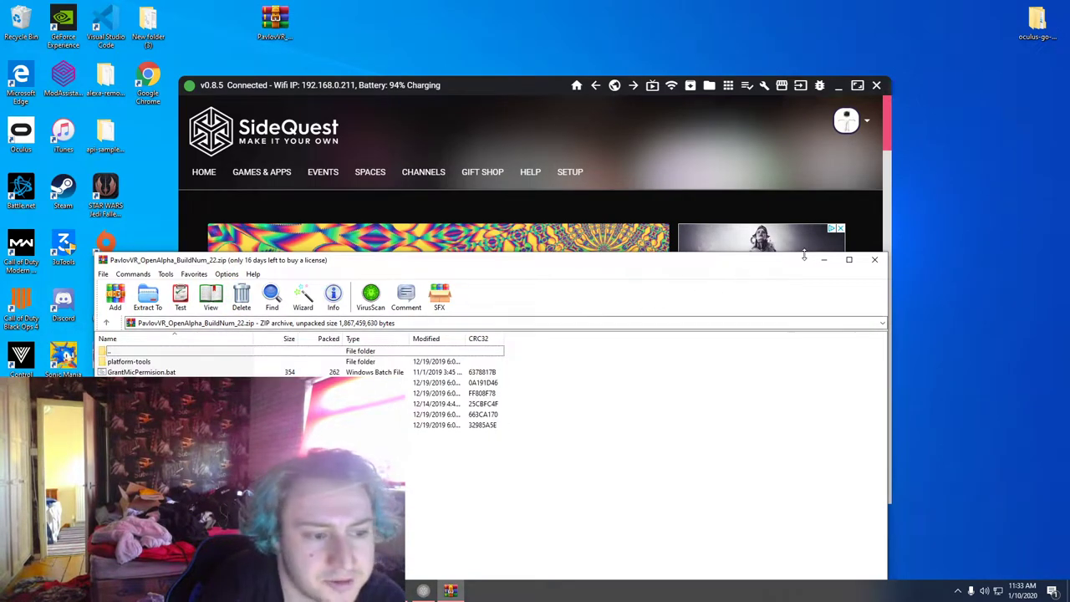
left_click(874, 259)
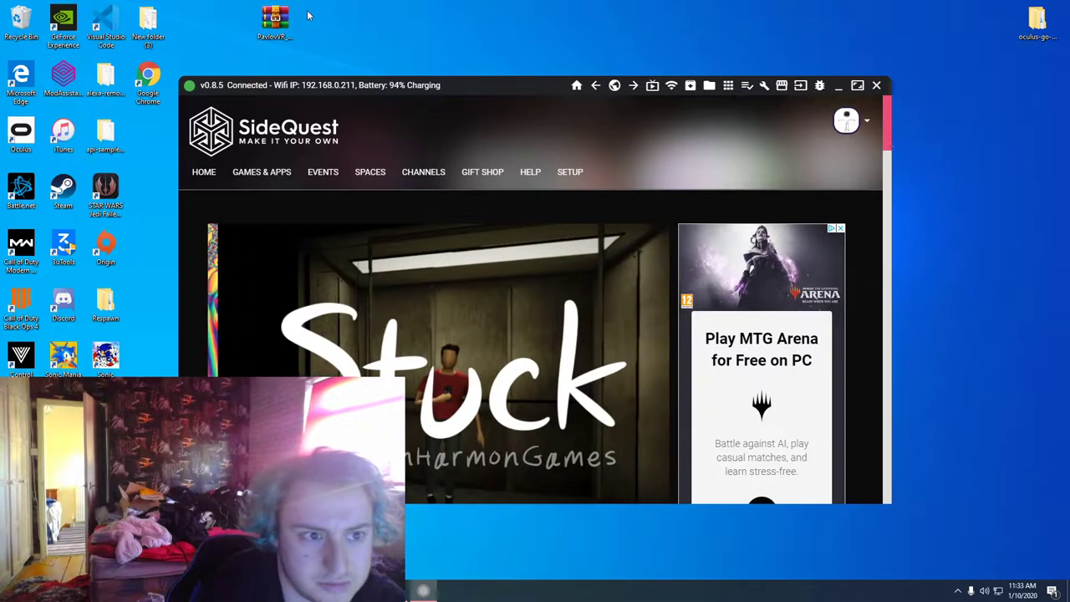
Step: Extract the zip to a PavlovVR_OpenAlpha_BuildNum_22 folder on the desktop
left_click(290, 18)
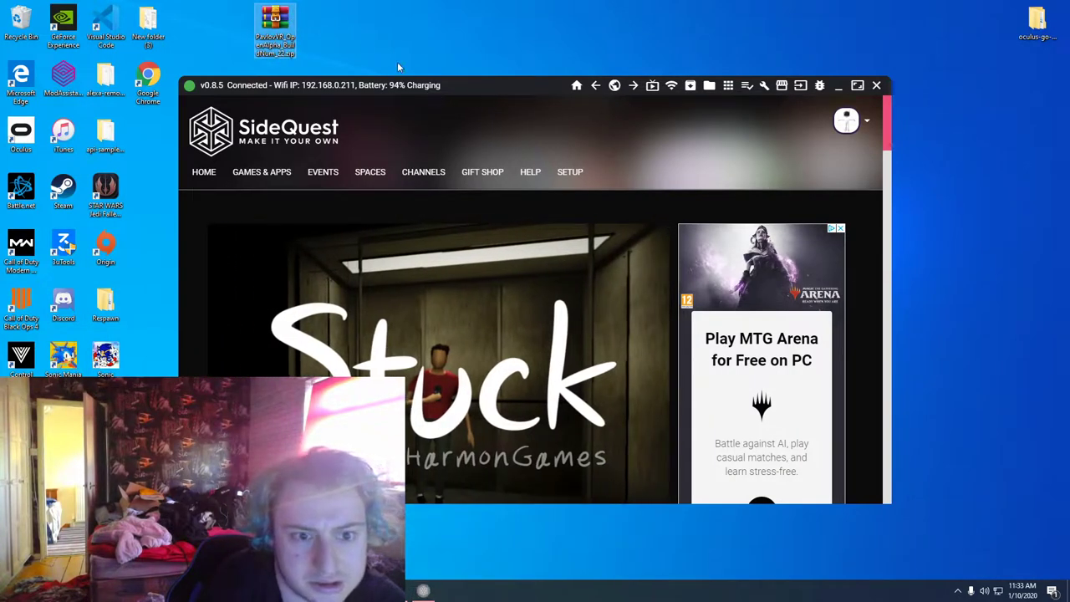
right_click(290, 31)
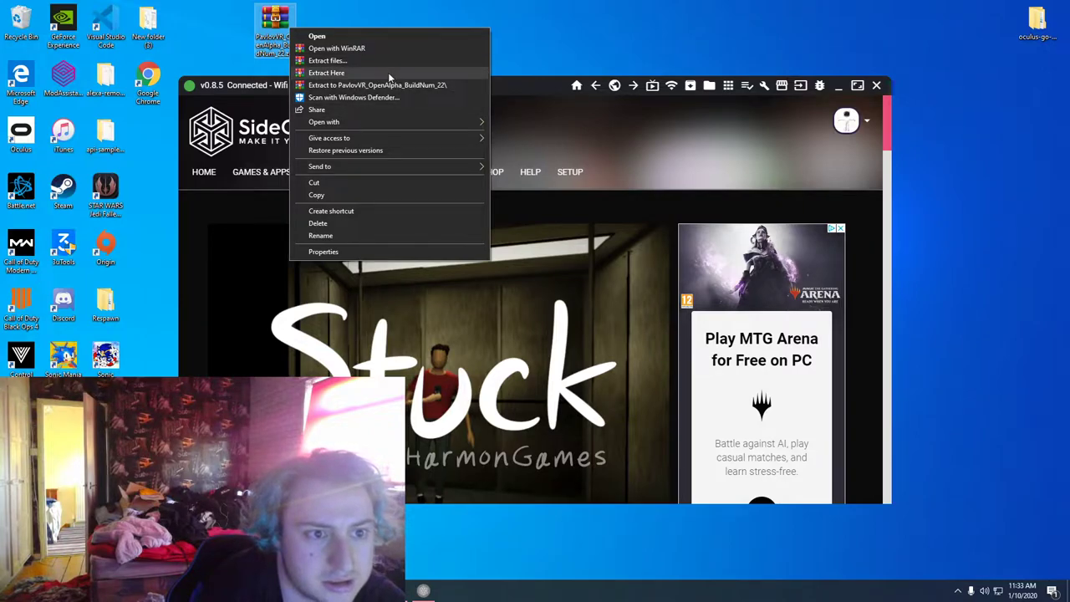
left_click(371, 86)
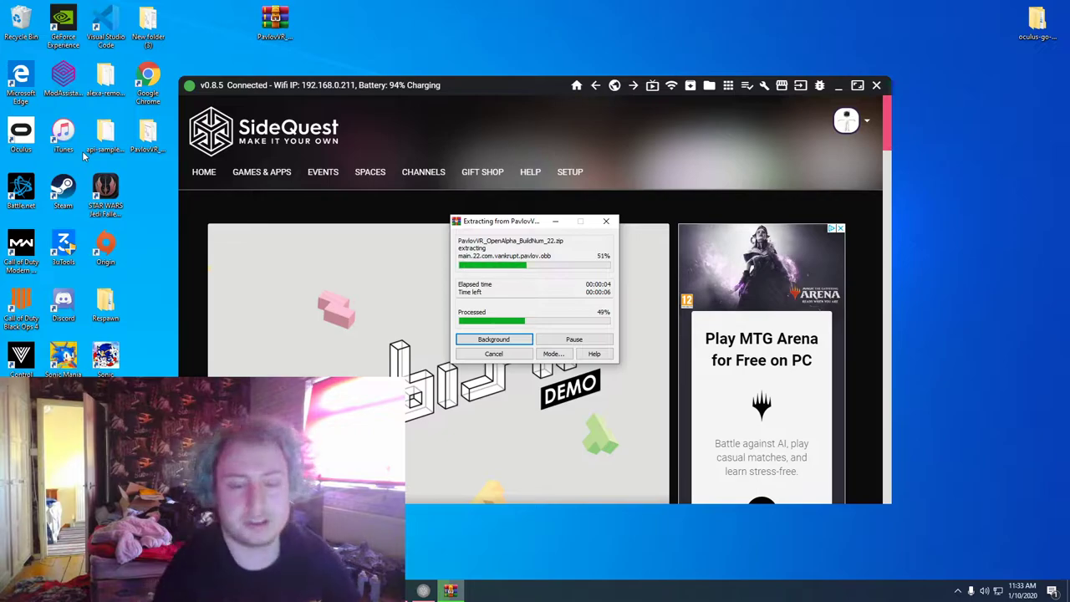
left_click(653, 87)
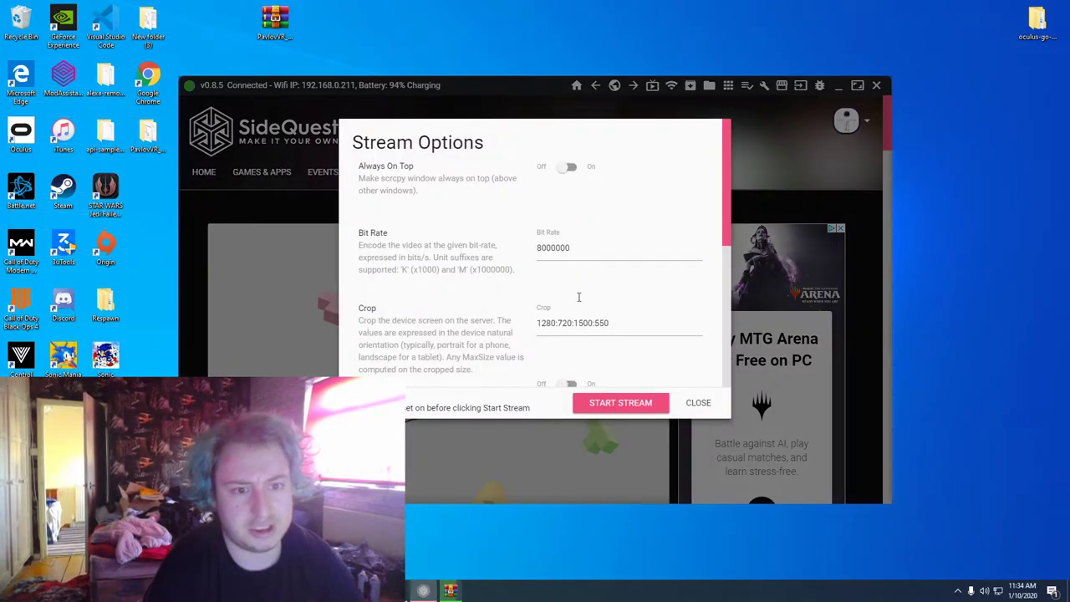
left_click(620, 403)
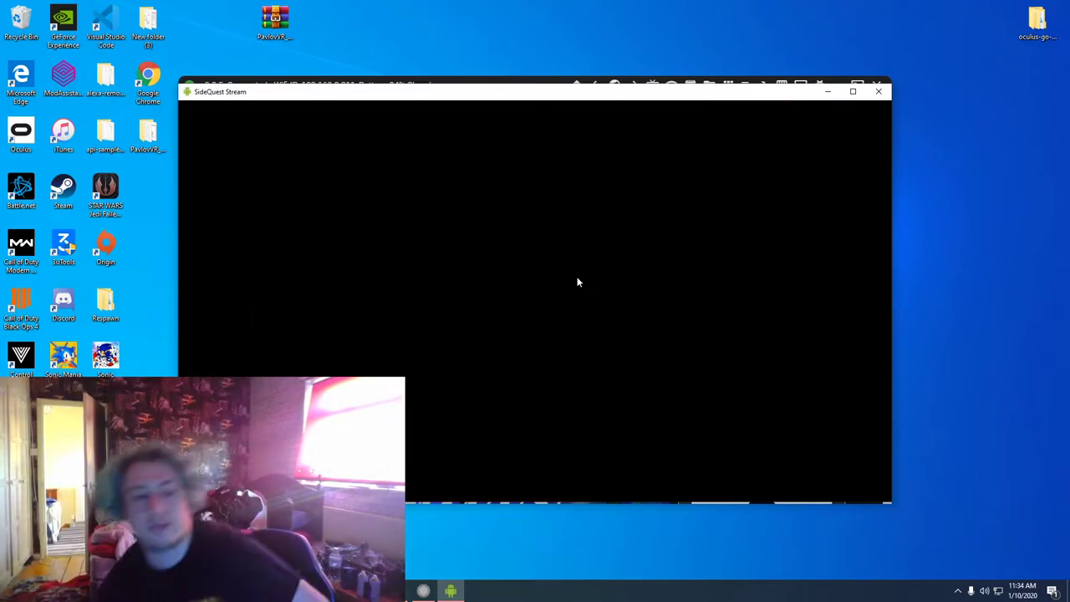
left_click(879, 91)
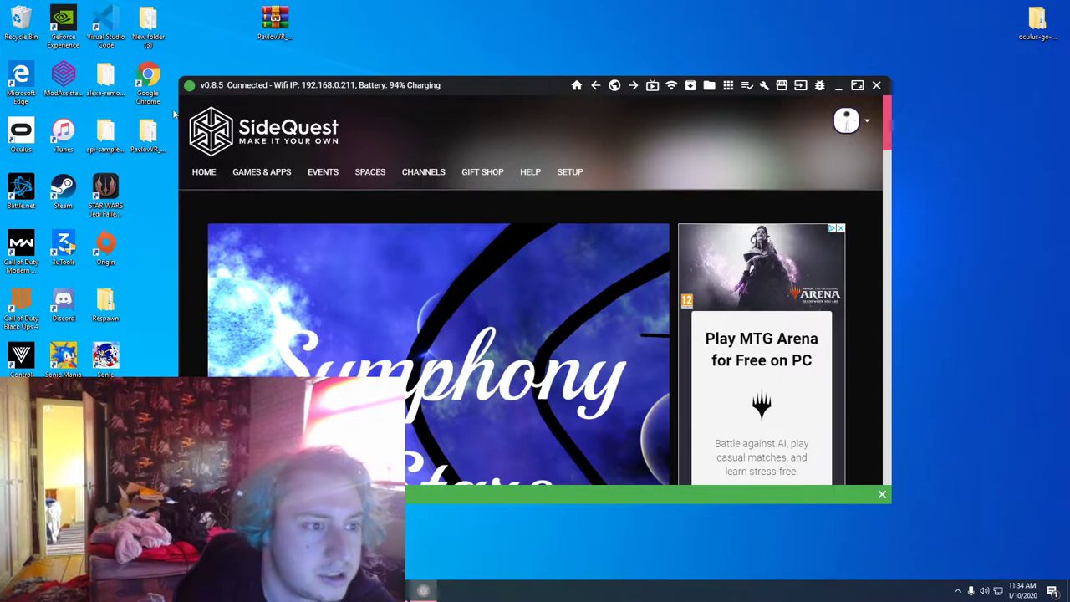
Step: In the extracted PavlovVR folder, replace null in name.txt with the player's display name and save
double_click(149, 138)
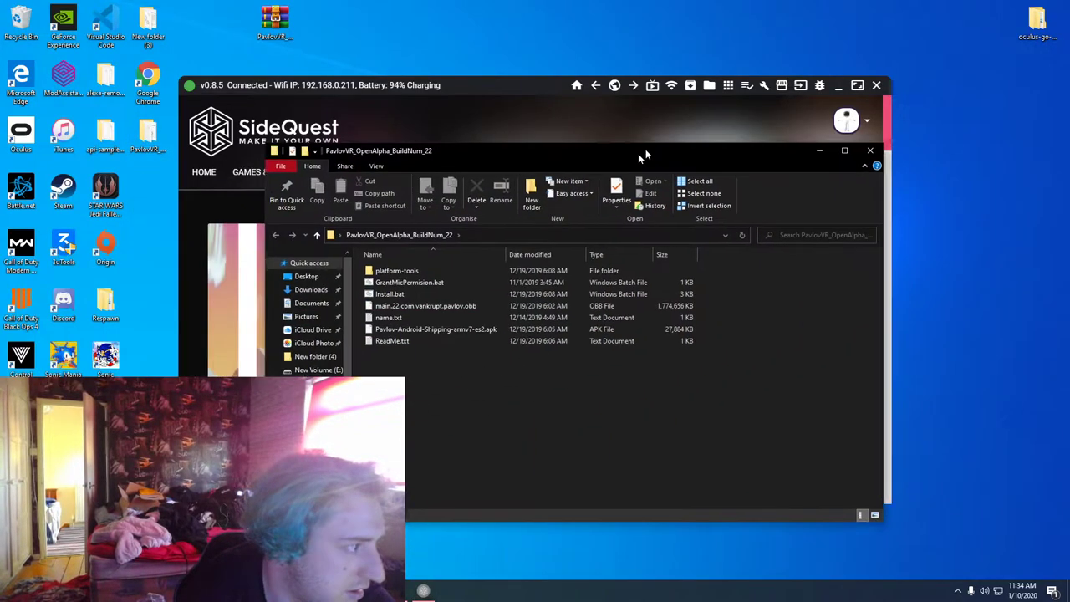
left_click_drag(644, 157, 786, 129)
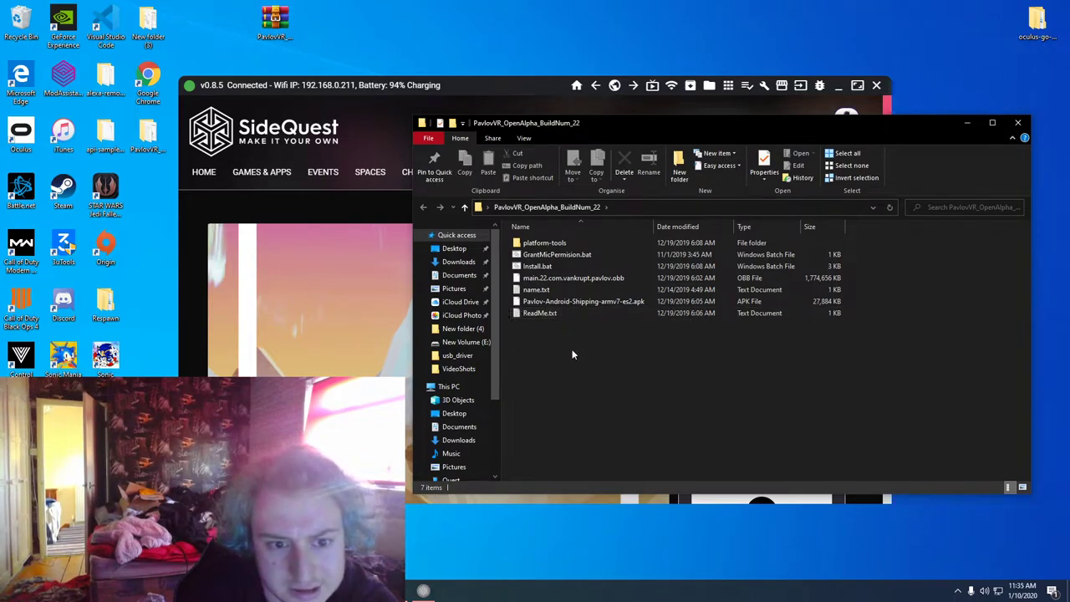
double_click(539, 290)
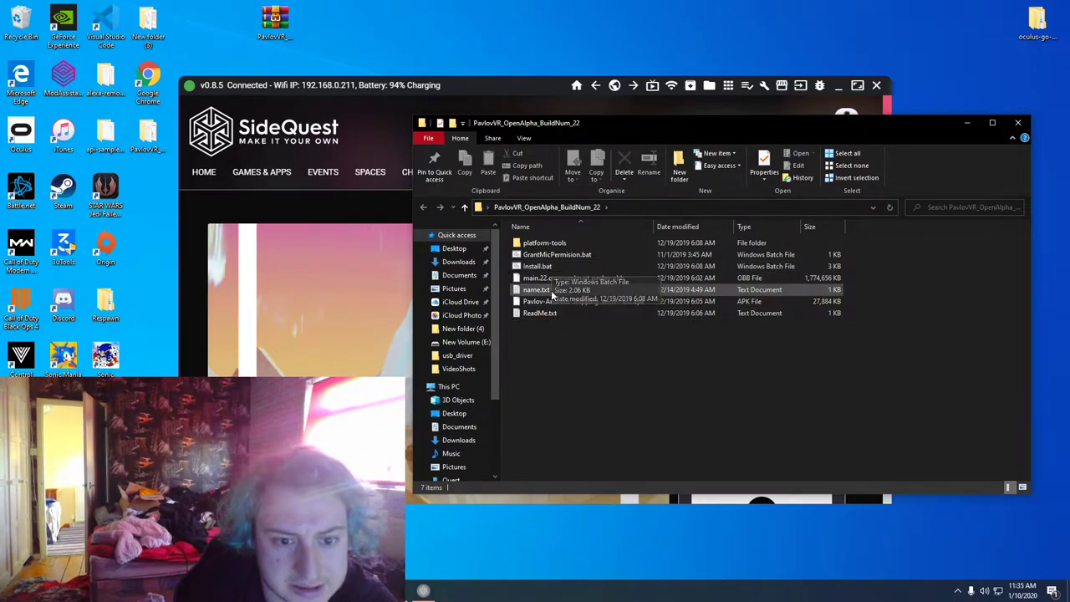
key("ctrl+a")
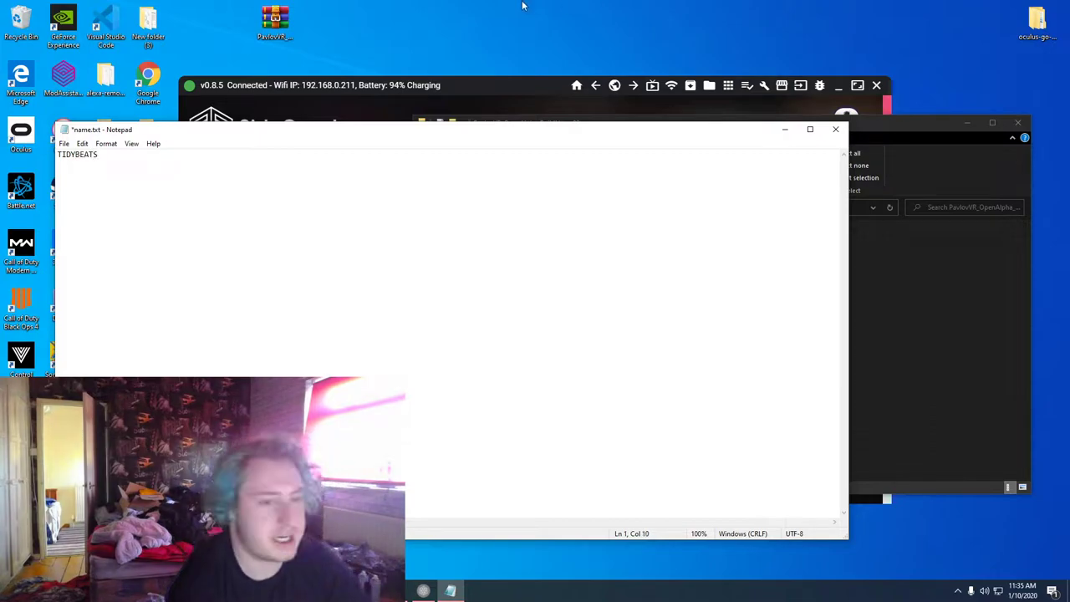
left_click(837, 131)
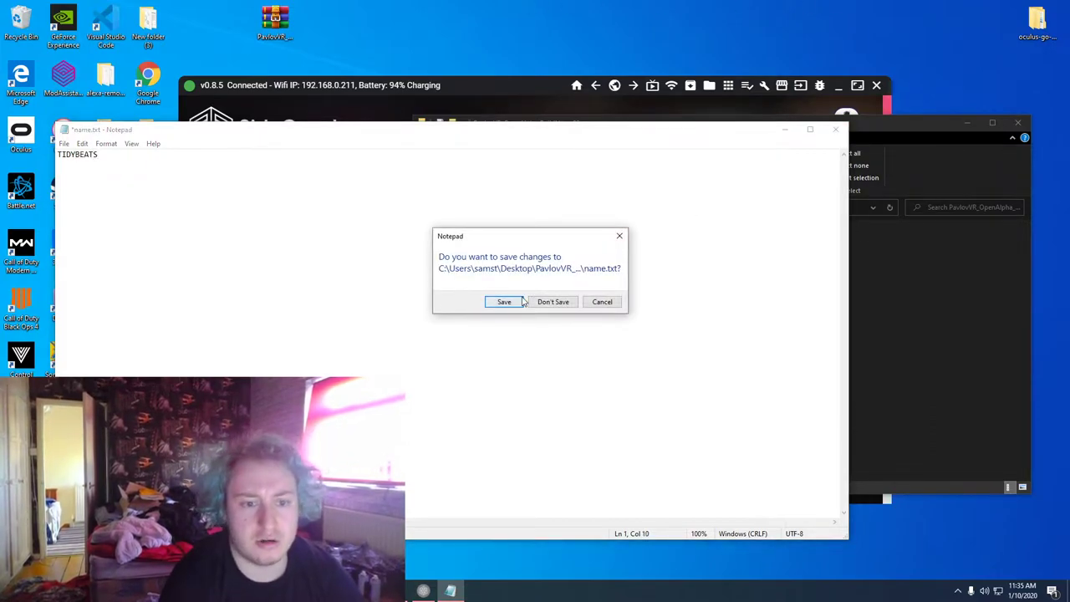
left_click(521, 302)
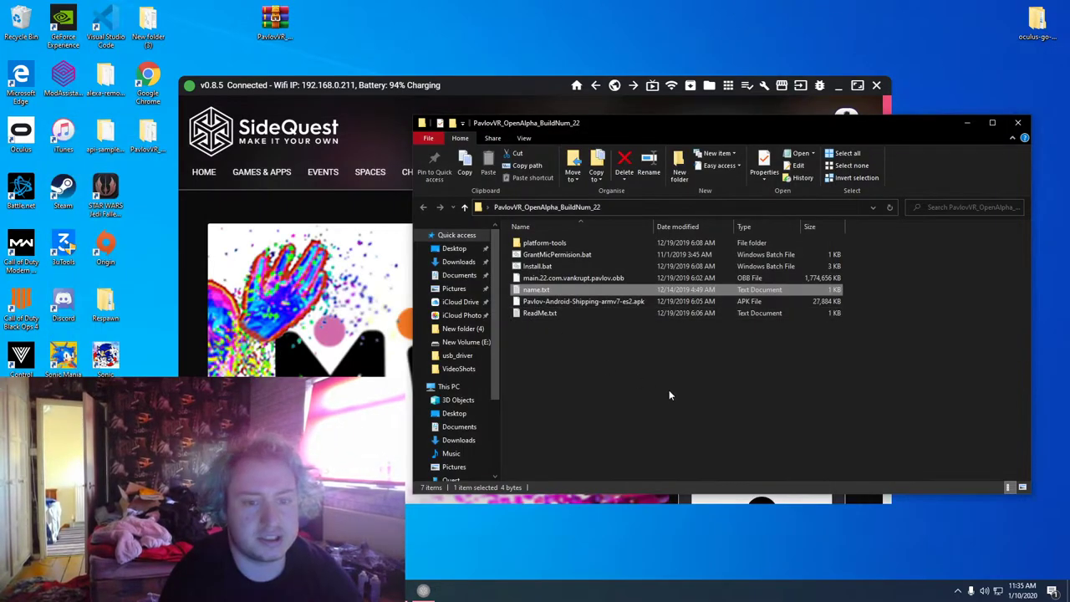
Step: Run Install.bat and let its adb commands push Pavlov's app and data to the headset
left_click(562, 266)
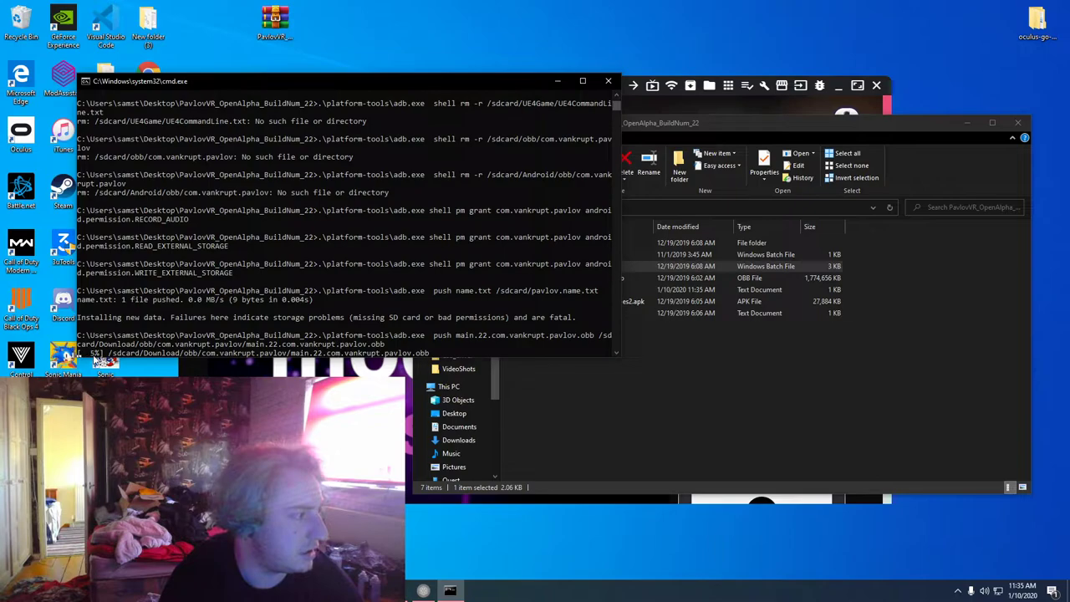
left_click_drag(358, 80, 648, 42)
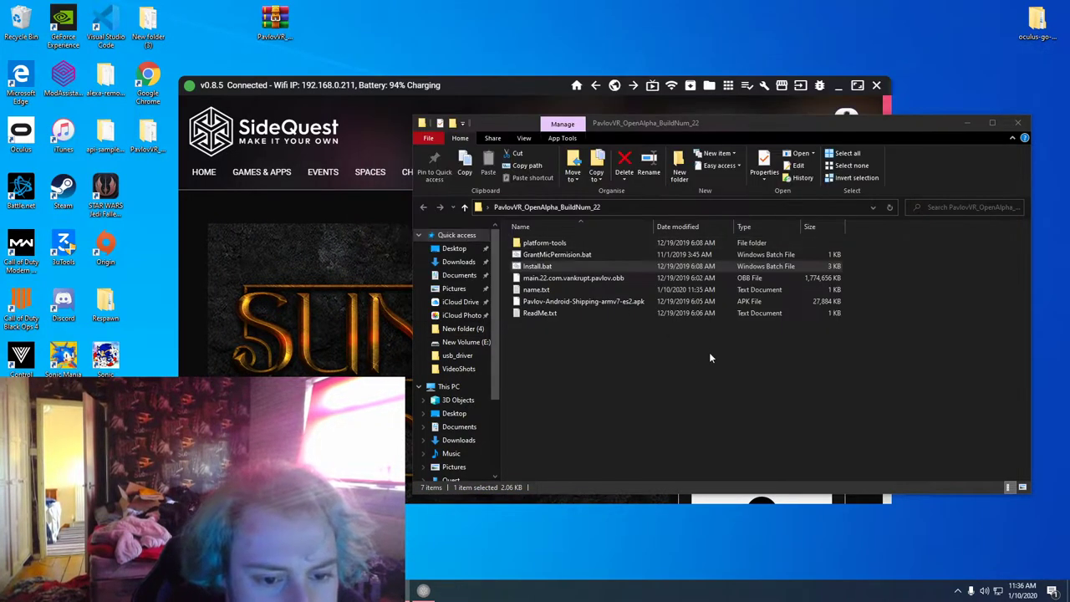
Step: Close the PavlovVR folder window and start SideQuest's ScrCpy headset stream
left_click(666, 390)
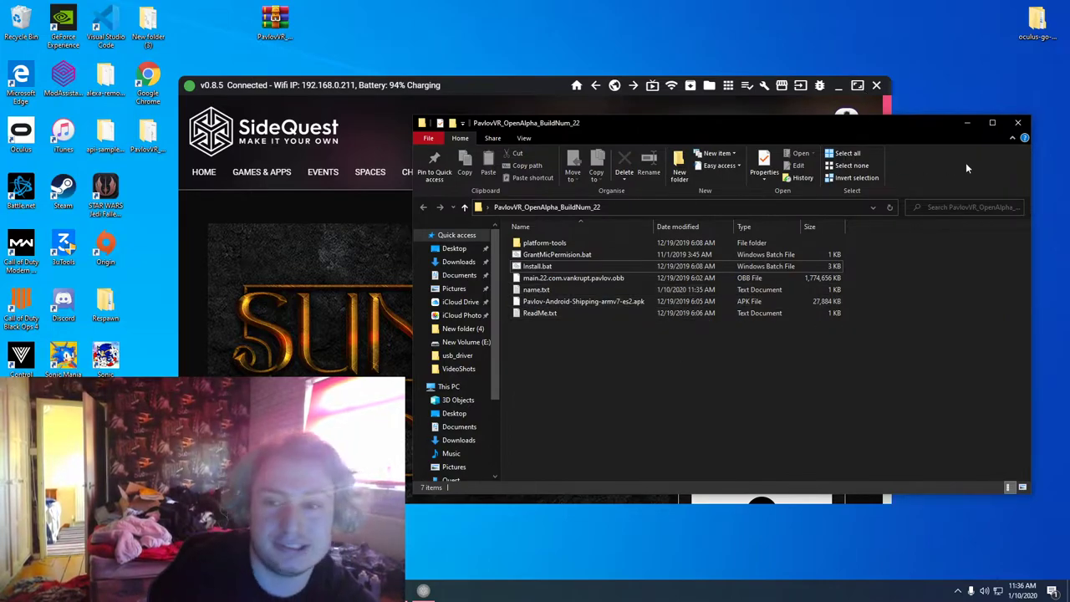
left_click(1017, 123)
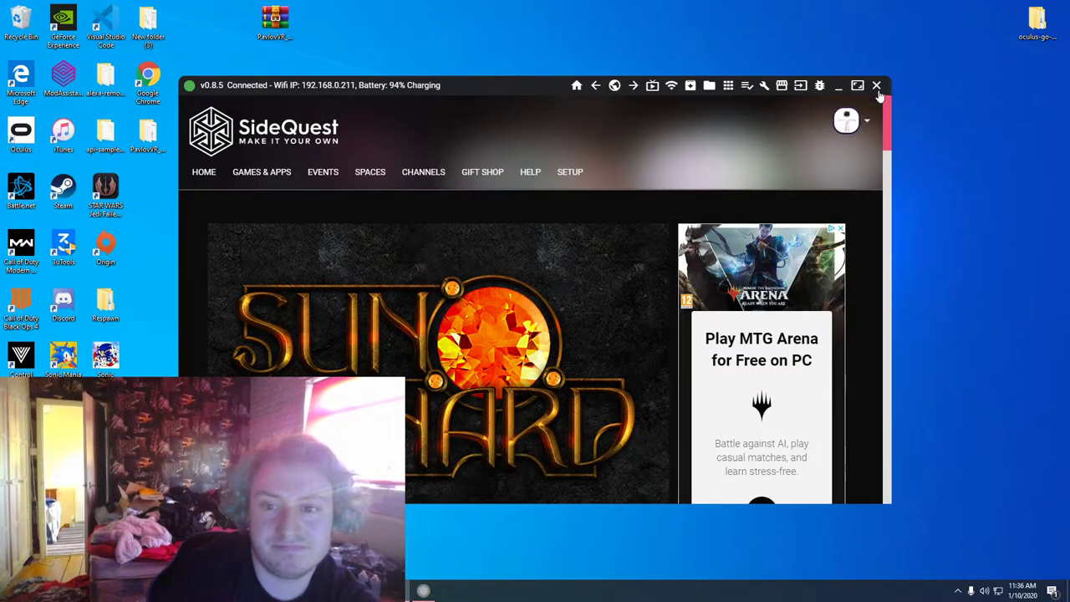
left_click(653, 86)
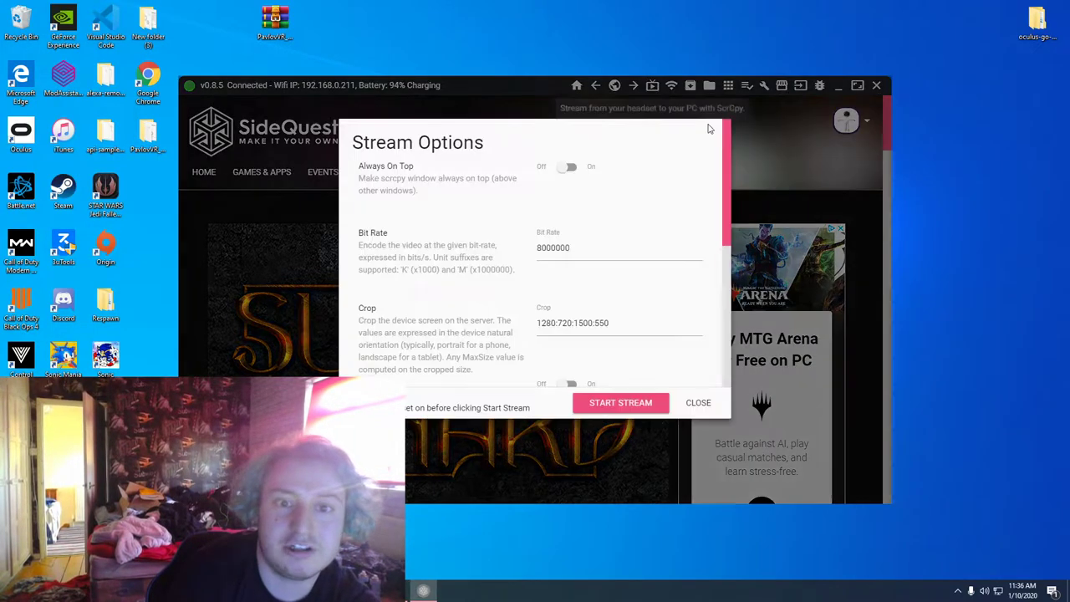
left_click(614, 408)
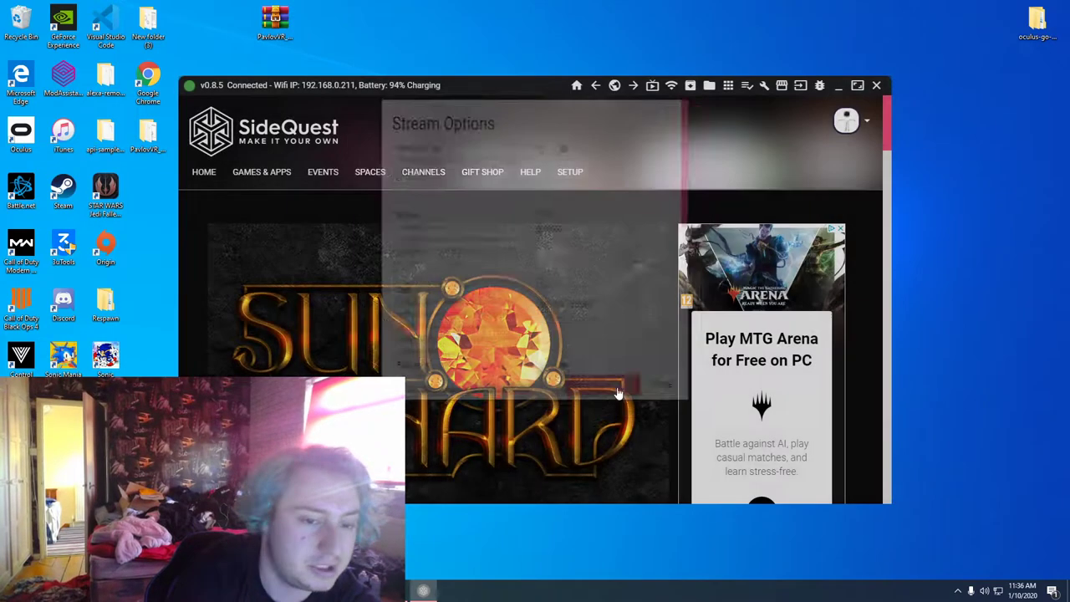